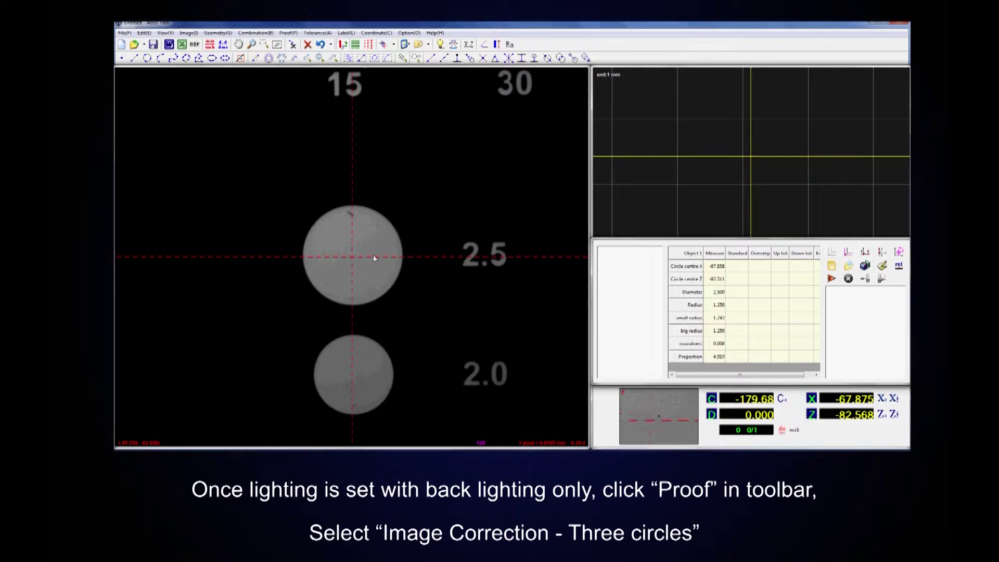
Run a three-circle image correction, yielding 0.0105 mm per pixel and enlargement ratio 25.4
left_click(289, 33)
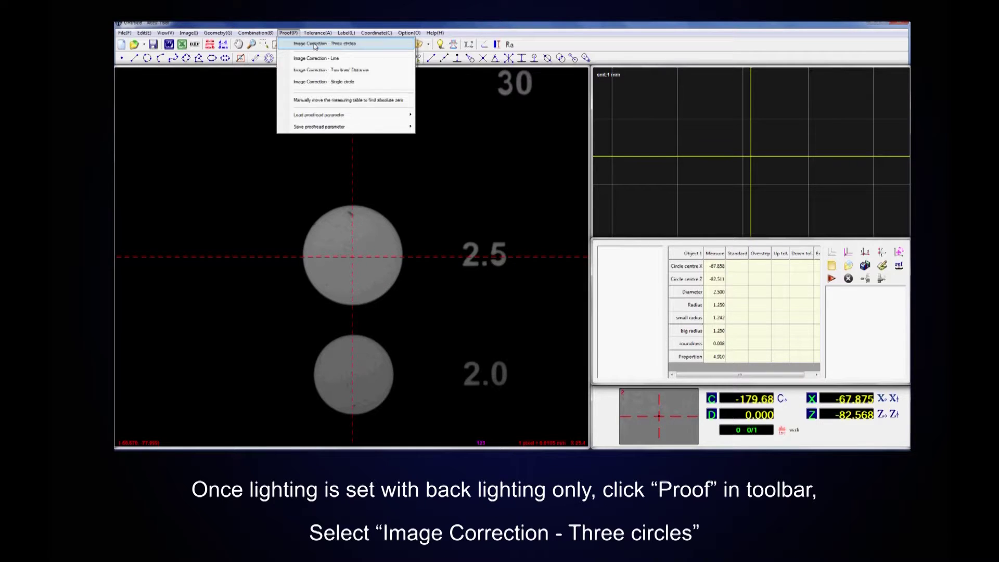
left_click(315, 45)
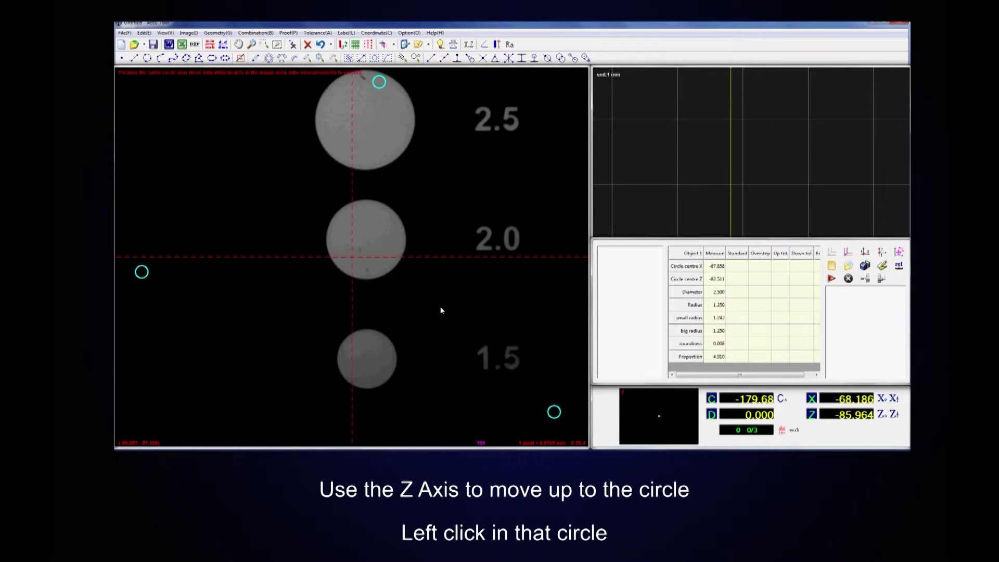
left_click(389, 125)
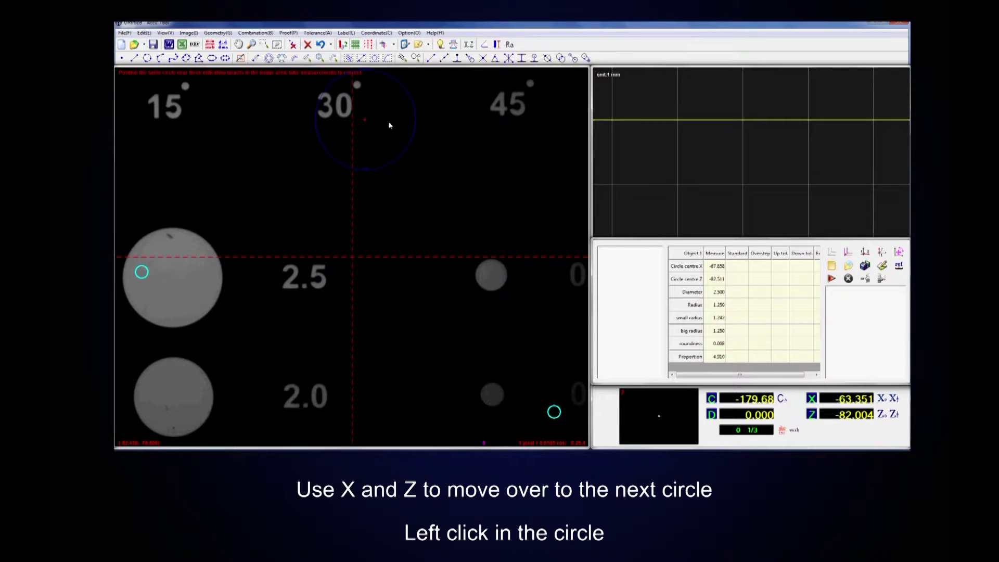
left_click(176, 292)
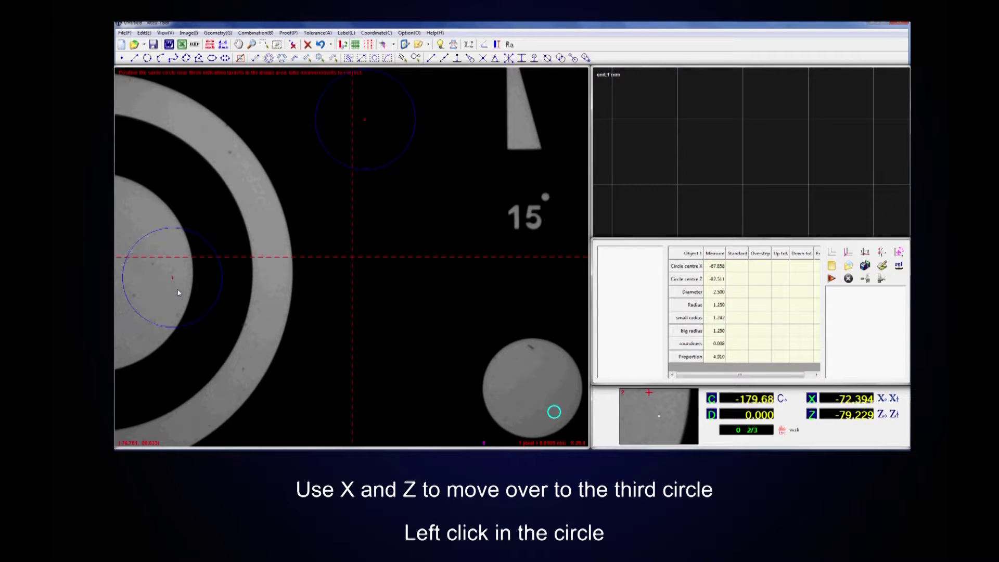
left_click(519, 389)
right_click(479, 316)
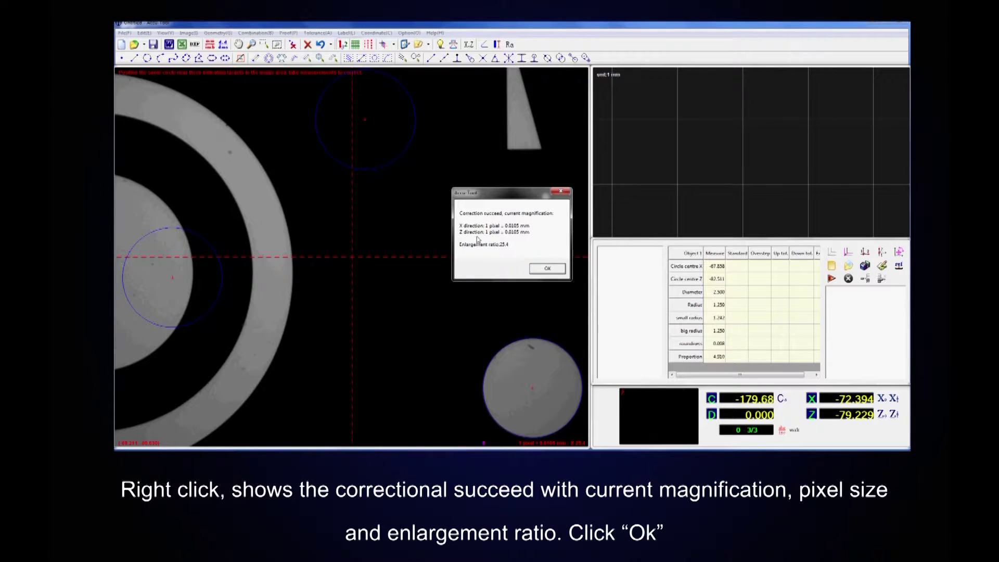
left_click(547, 268)
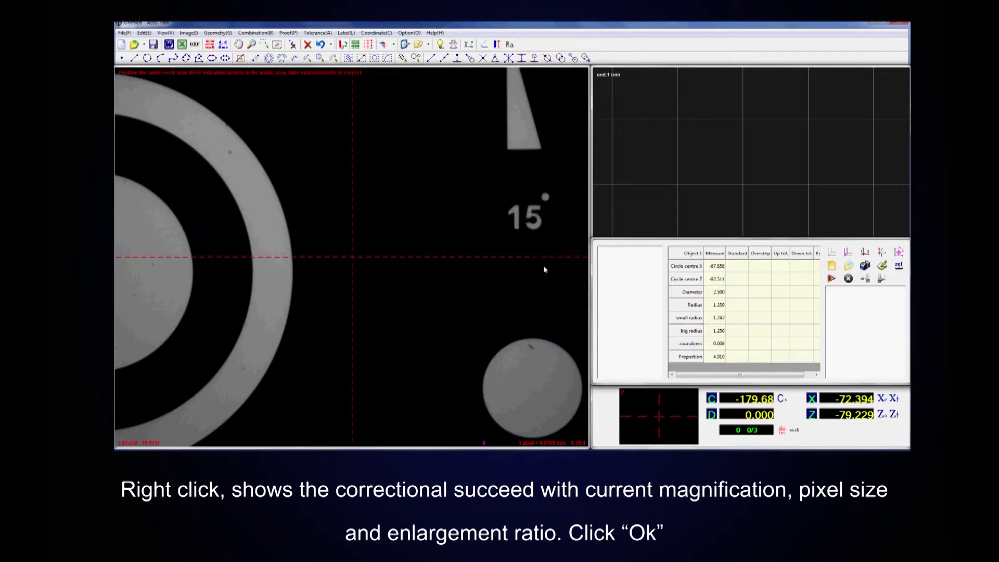
Measure the lower-right calibration circle with the Point Circle Tool, reading 2.500 mm diameter
left_click(417, 59)
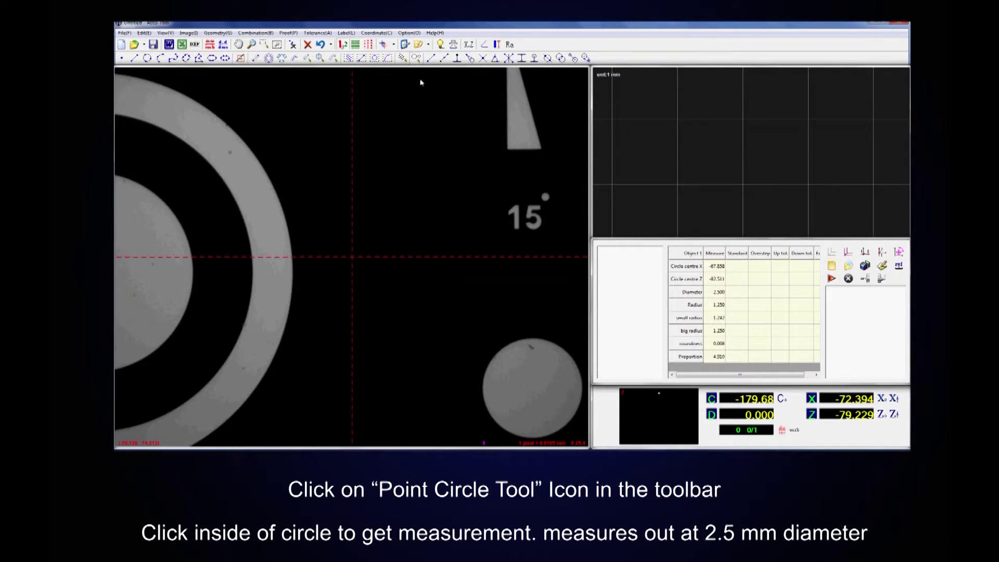
left_click(534, 398)
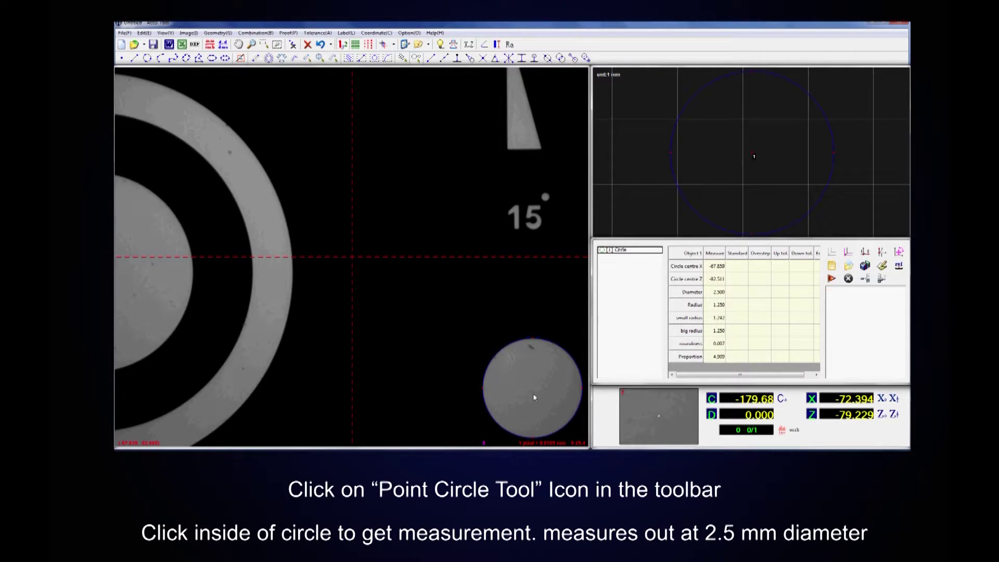
left_click(534, 397)
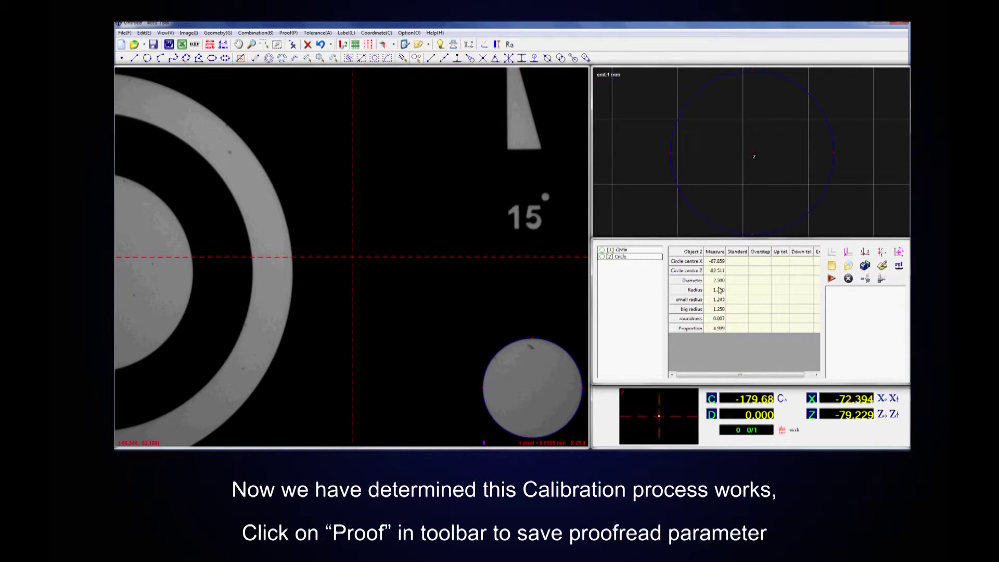
Save the correction as proofread parameter 0.75, overwriting the stored one
left_click(294, 34)
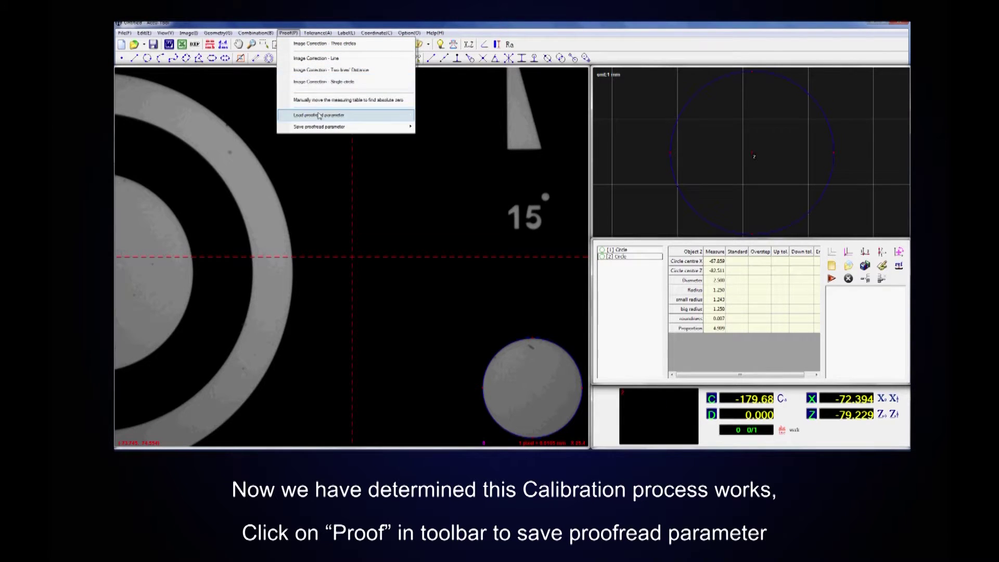
mouse_move(326, 129)
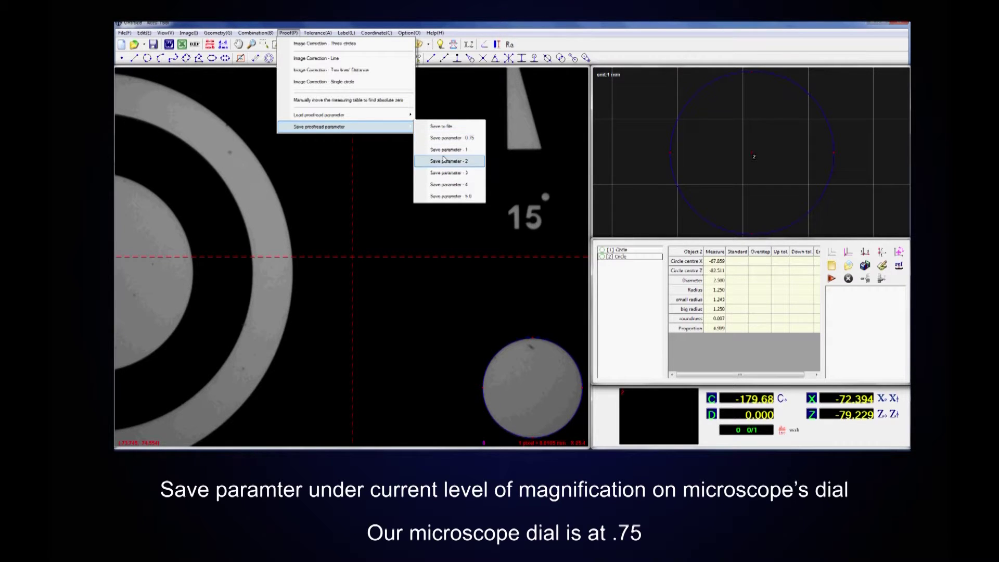
left_click(458, 138)
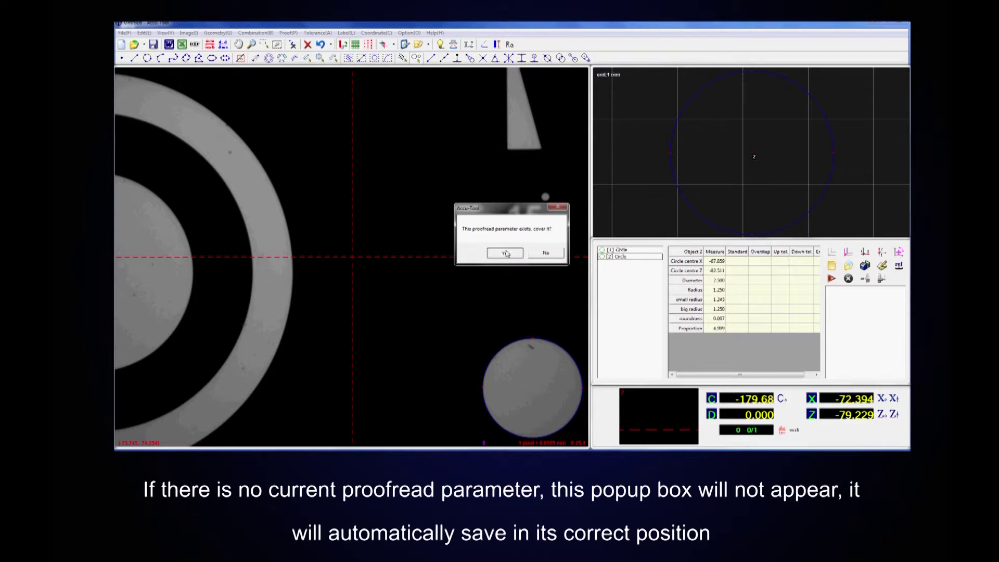
left_click(505, 253)
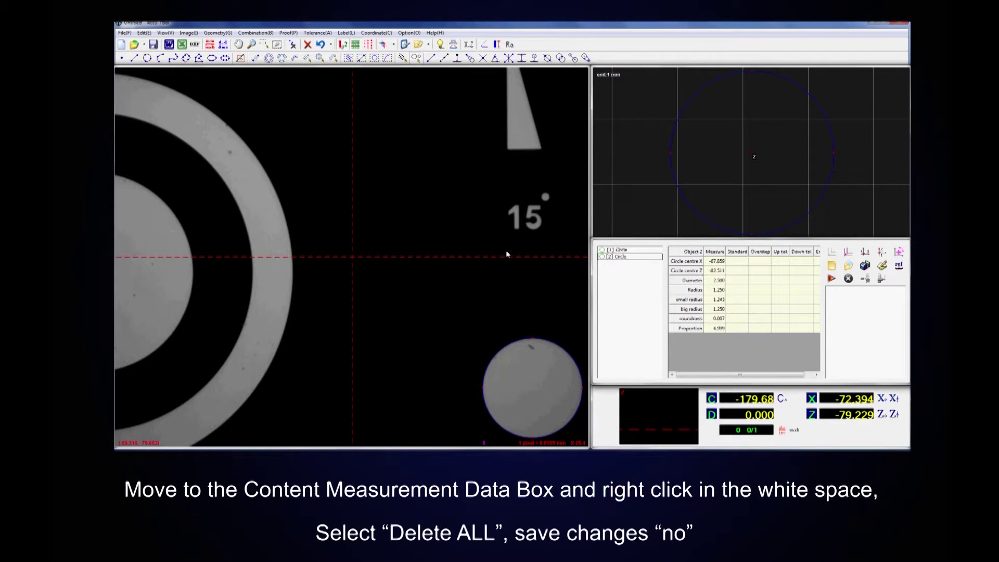
Delete all entries from the measurement data list, choosing not to save them
right_click(634, 299)
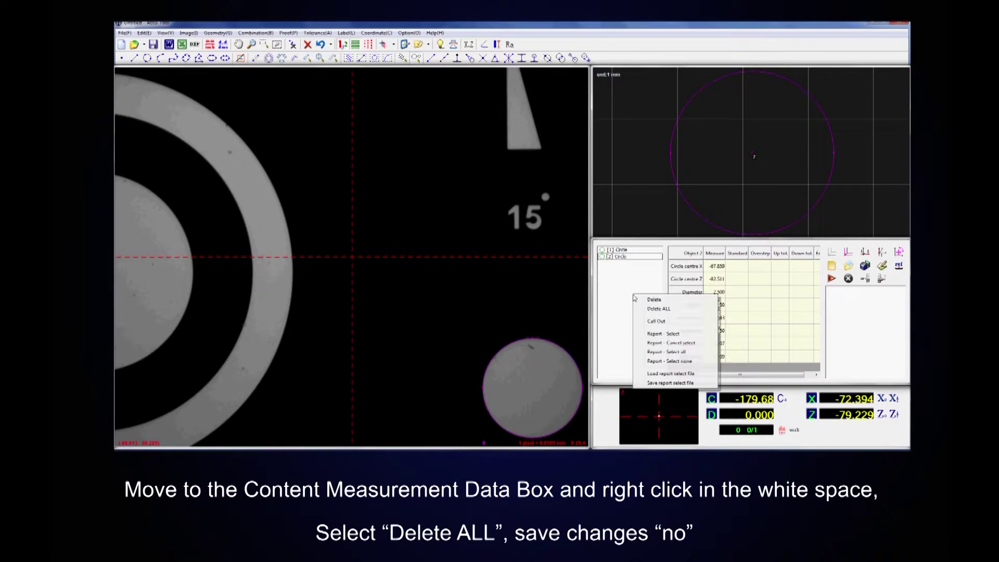
left_click(636, 308)
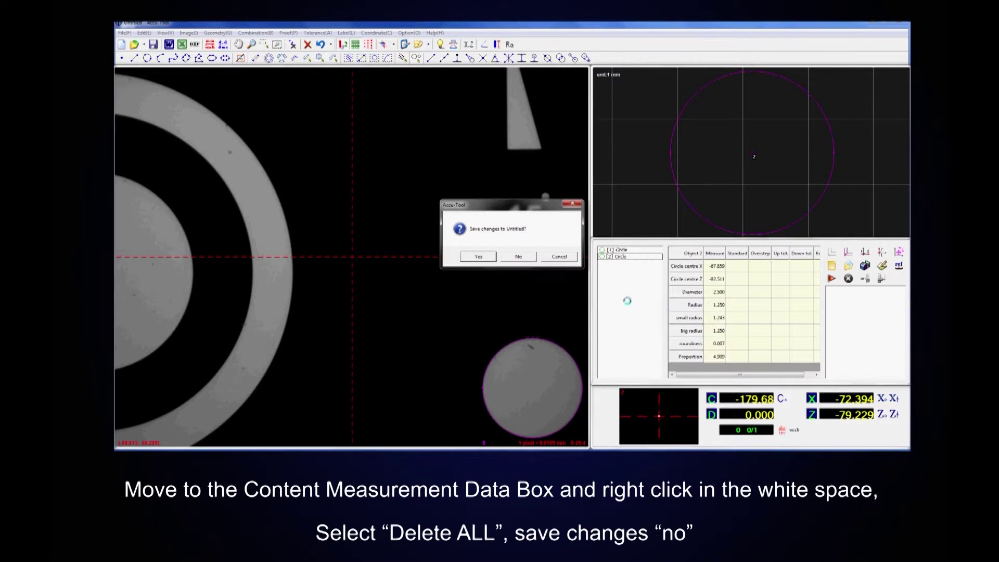
left_click(518, 258)
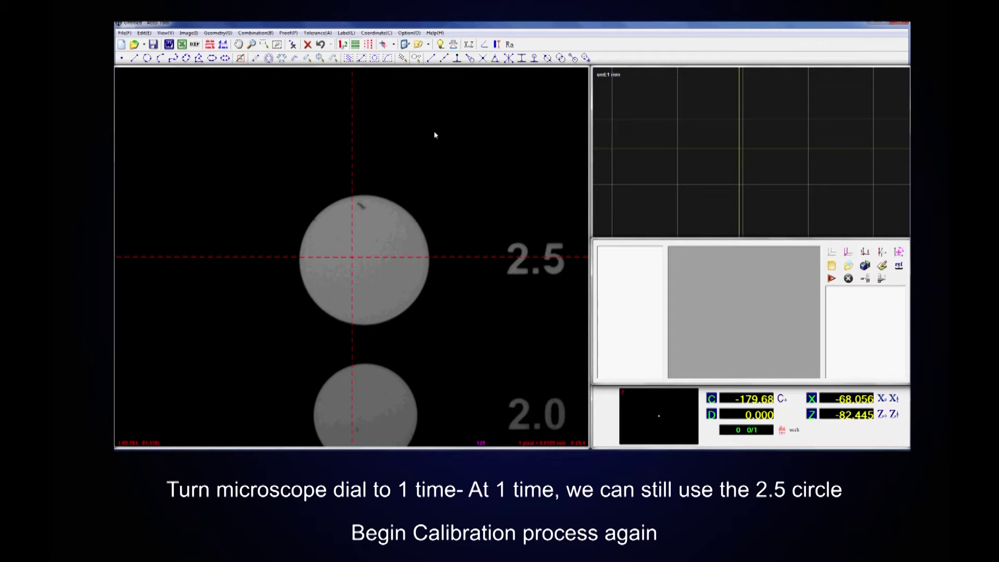
Redo the three-circle correction at 1x, then measure the lower circle at 2.501 mm diameter
left_click(291, 34)
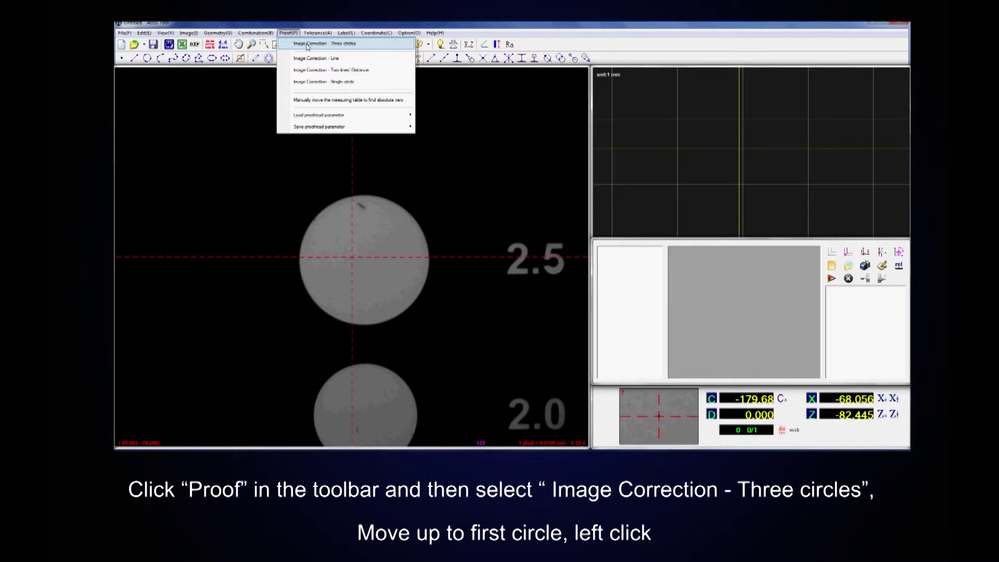
left_click(308, 43)
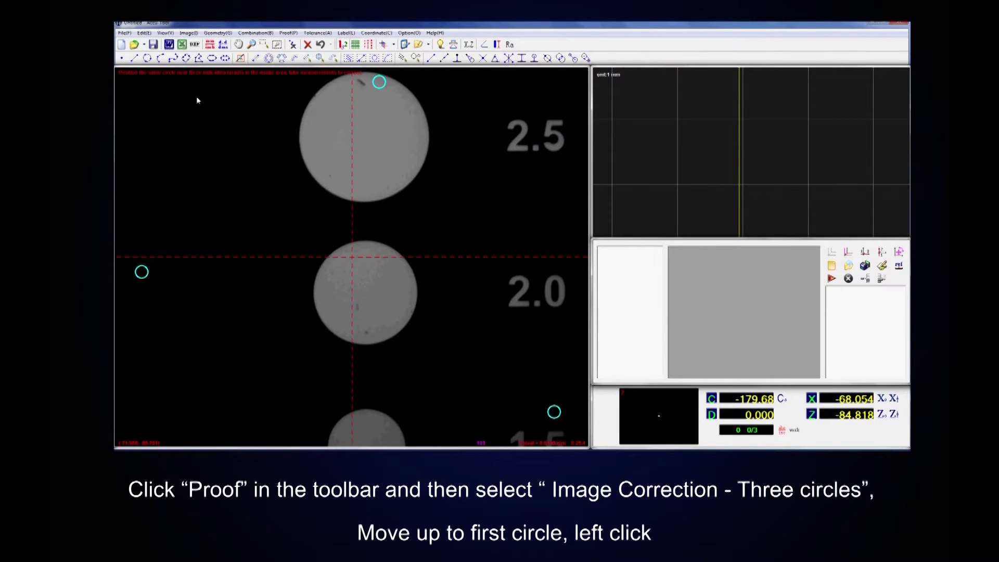
left_click(407, 170)
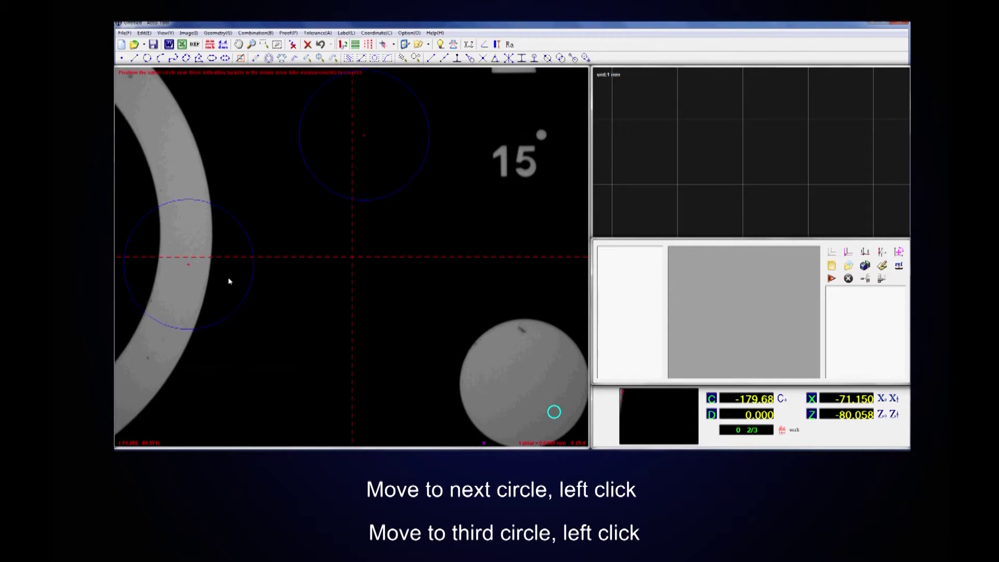
left_click(496, 394)
right_click(468, 295)
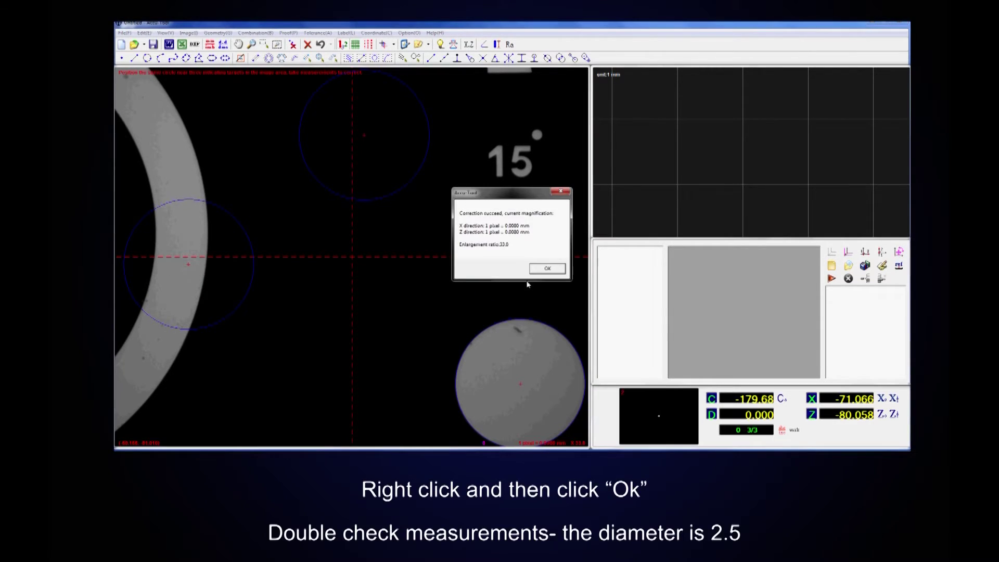
left_click(544, 270)
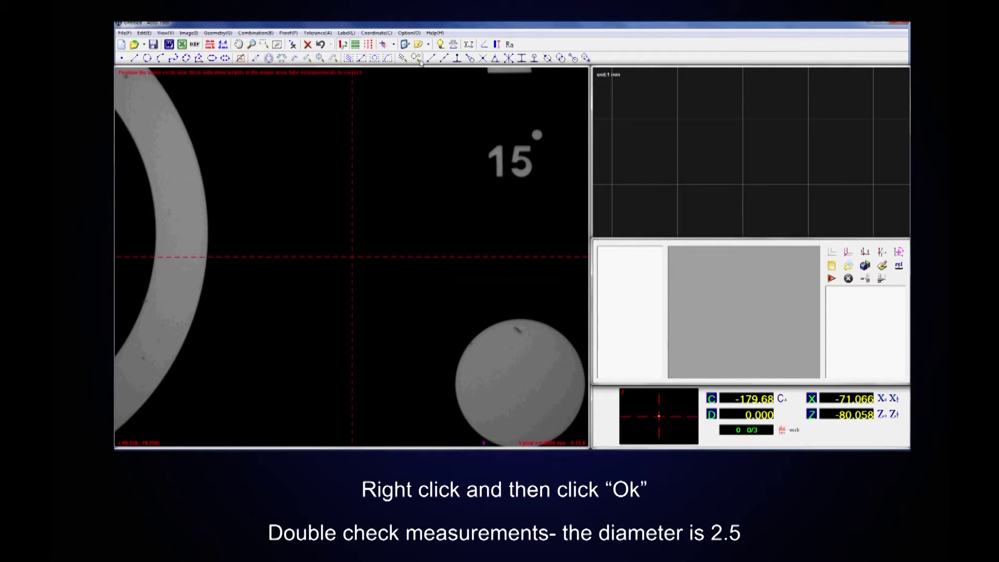
left_click(418, 61)
left_click(506, 385)
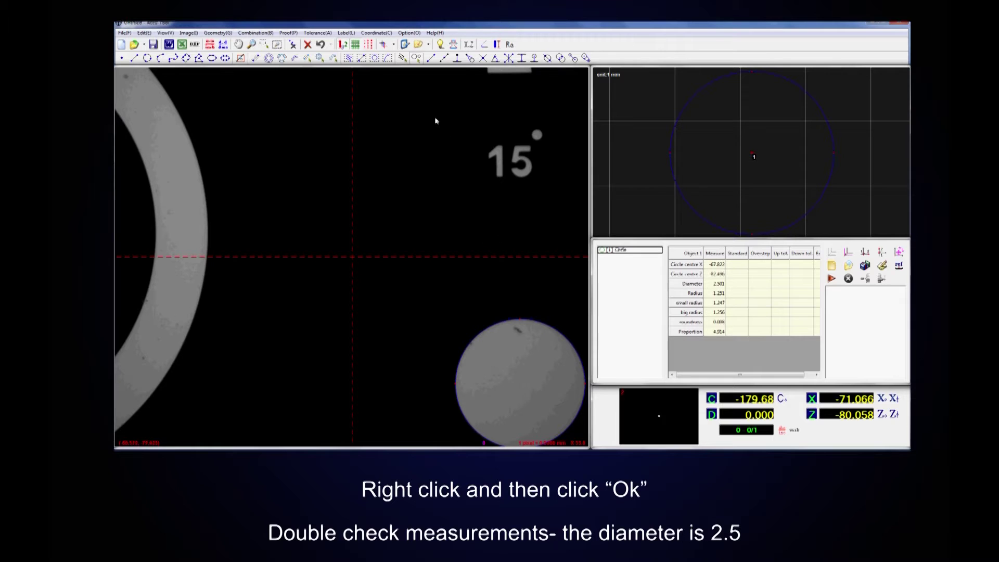
Save the correction as proofread parameter 1, overwriting the existing one
left_click(289, 34)
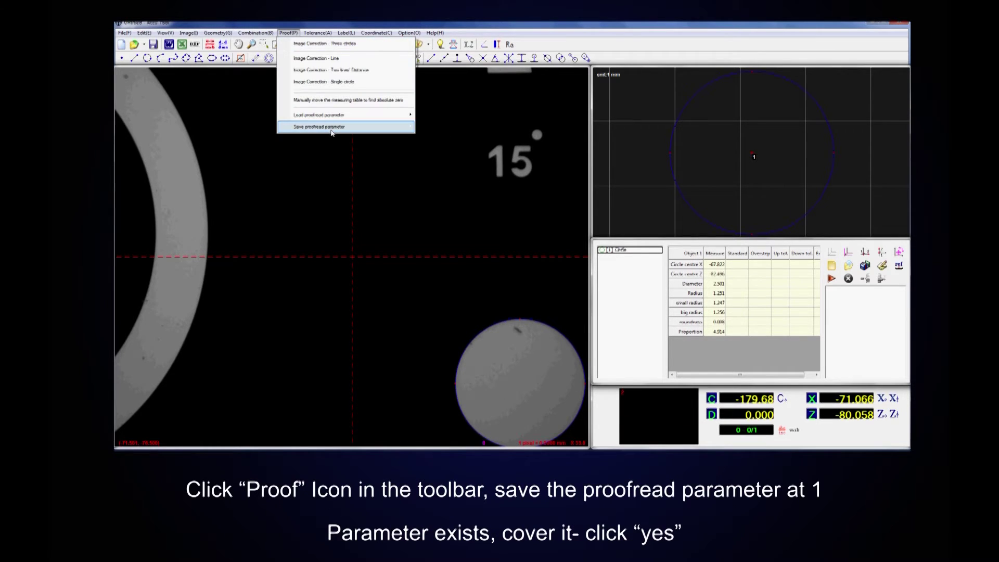
mouse_move(357, 131)
left_click(458, 151)
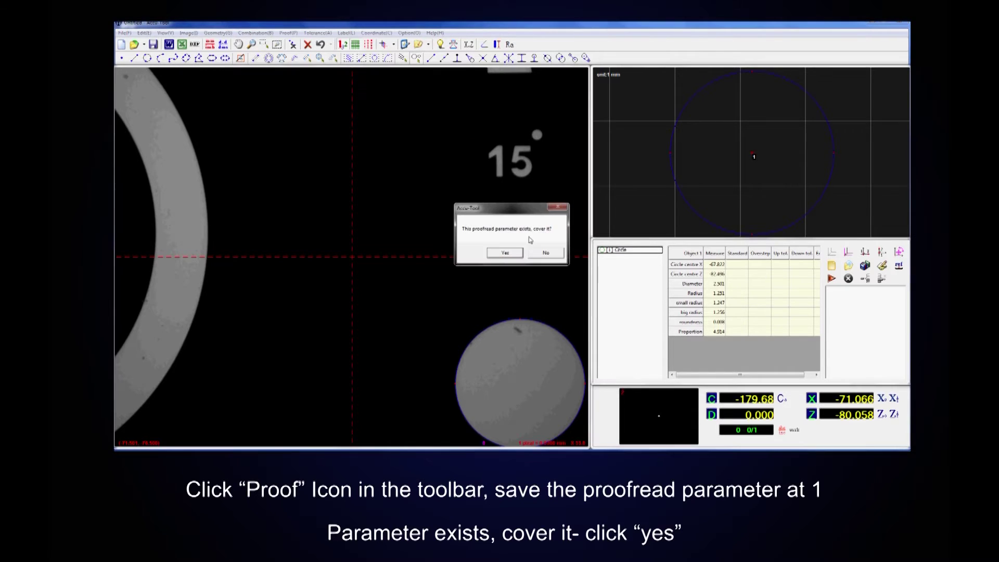
left_click(505, 253)
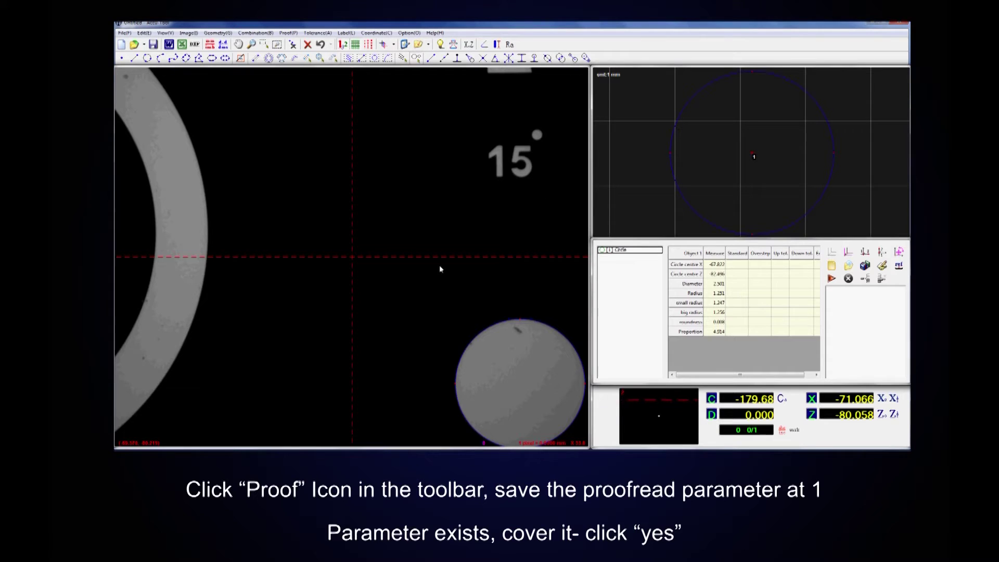
Delete all measured objects from the object list
right_click(624, 298)
left_click(647, 309)
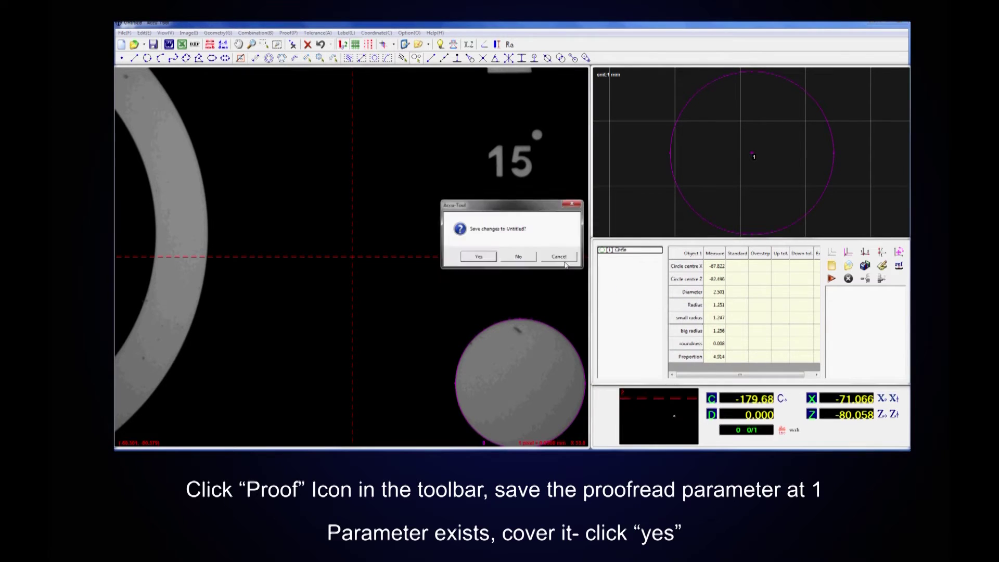
left_click(481, 256)
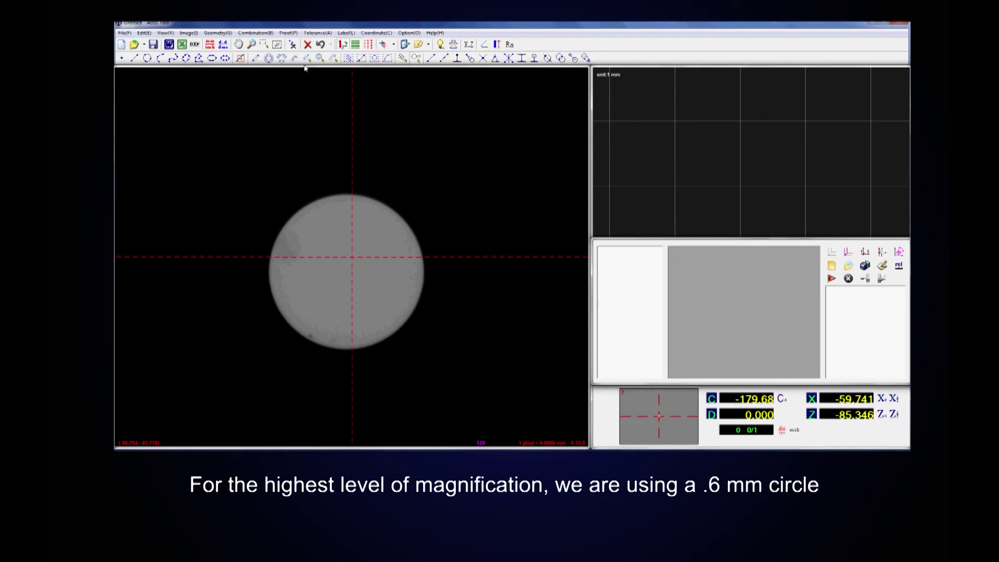
Run a three-circle correction at highest magnification and verify the disc measures 0.599 mm
left_click(290, 33)
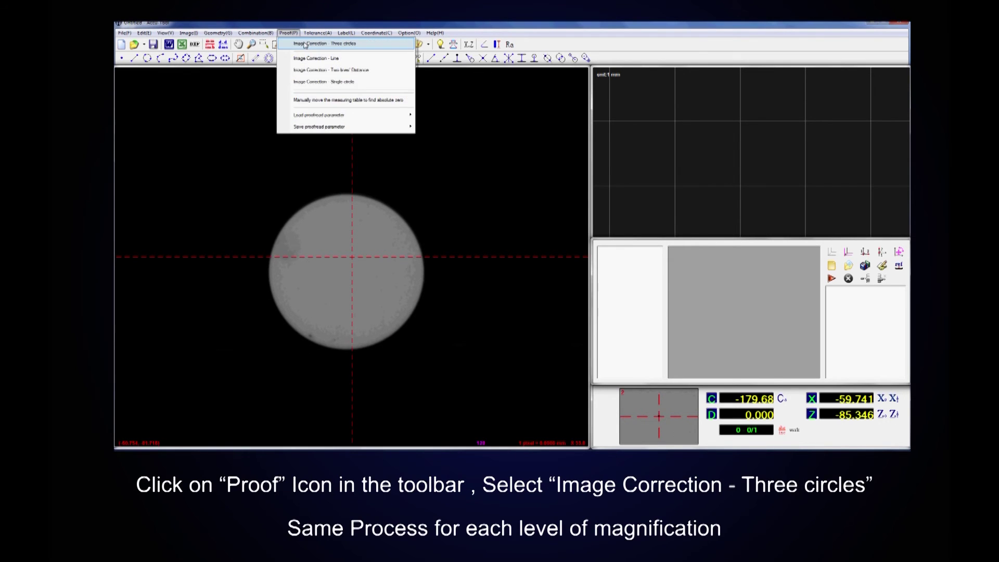
left_click(310, 41)
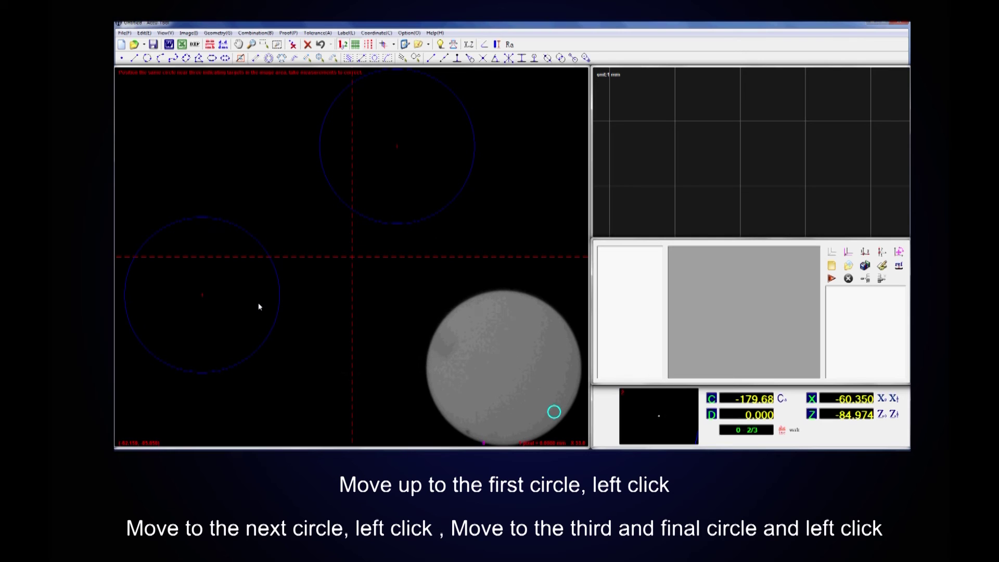
left_click(481, 363)
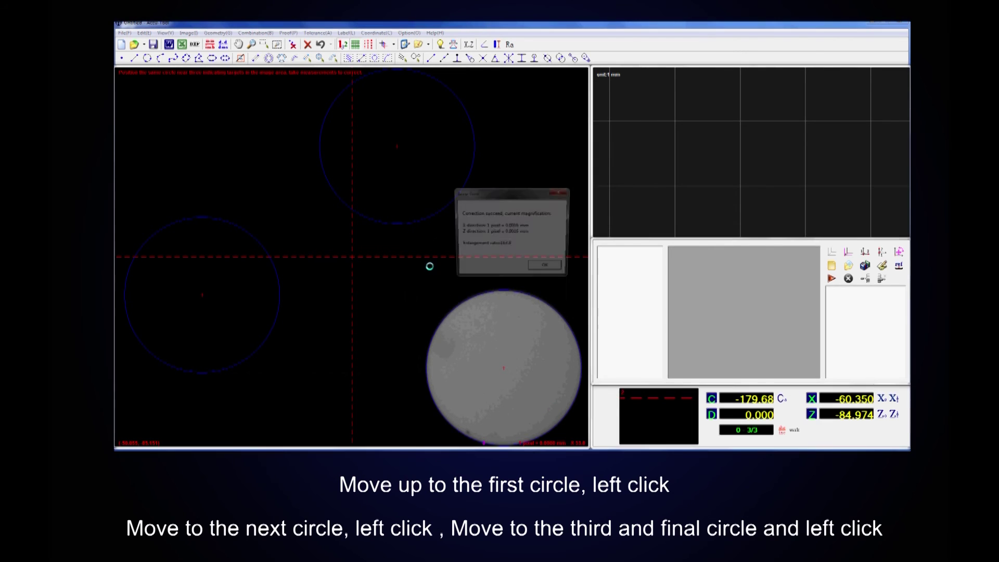
left_click(548, 268)
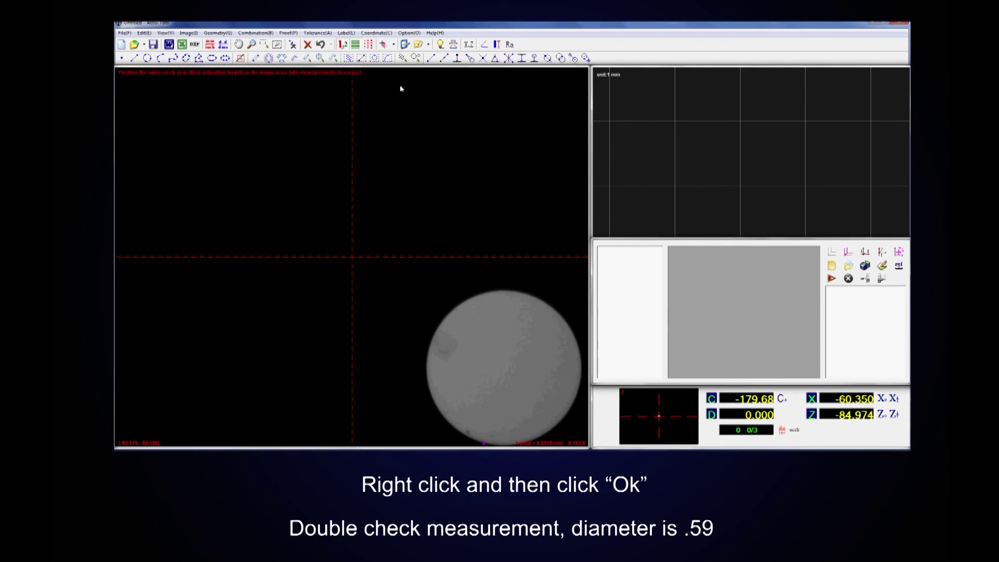
left_click(415, 59)
left_click(485, 388)
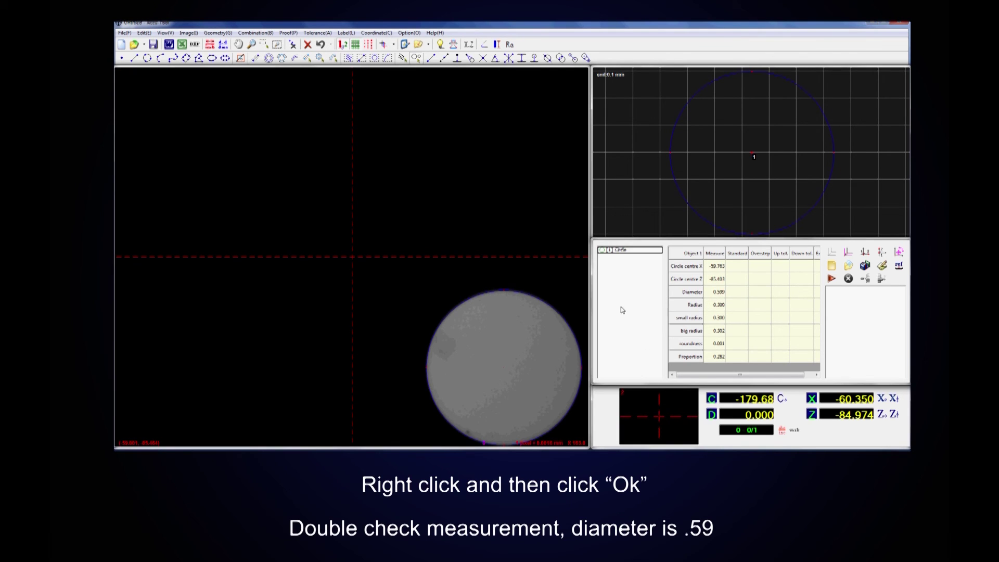
Begin saving the correction as proofread parameter 5.0
left_click(288, 33)
mouse_move(333, 127)
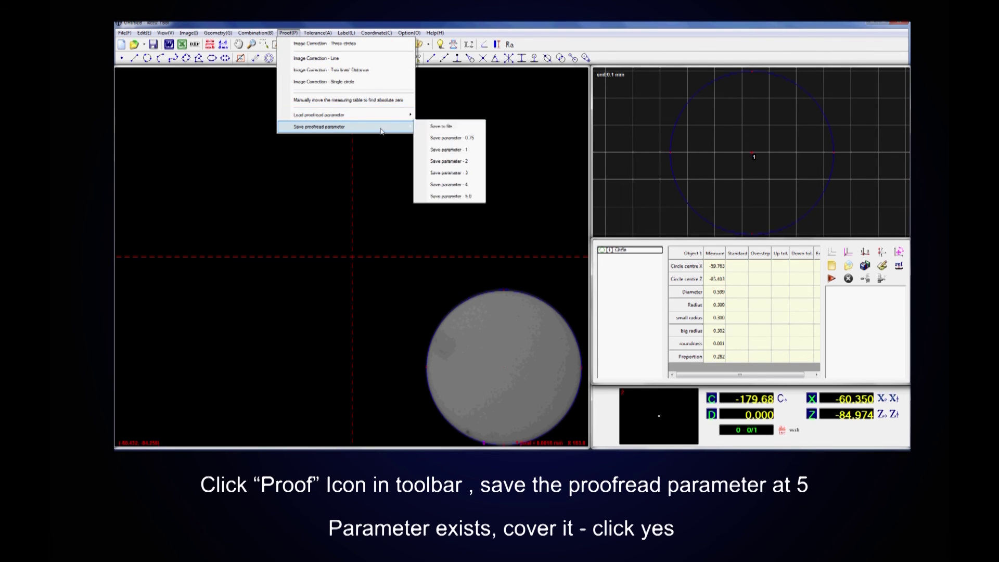
left_click(459, 198)
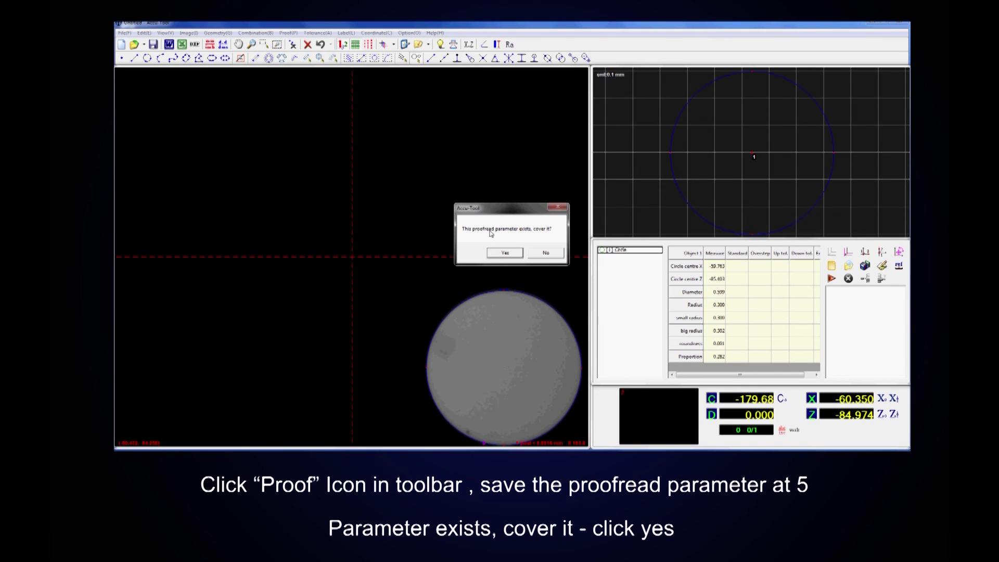